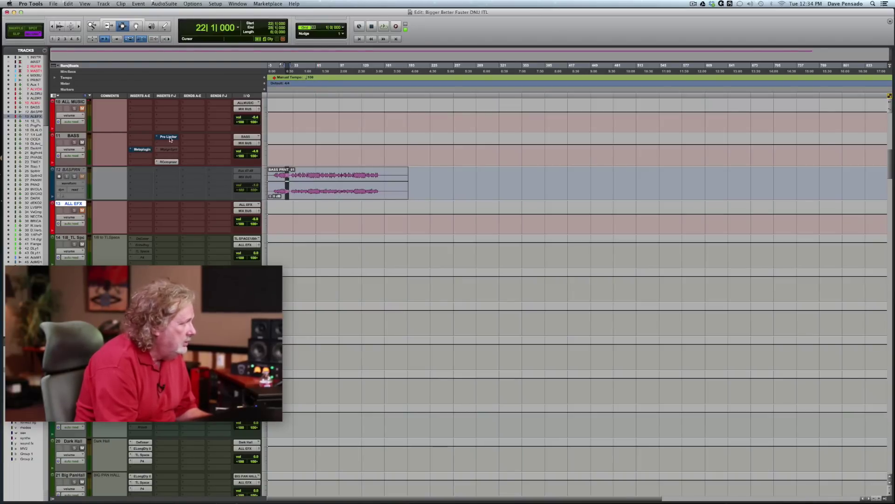
Bypass the Renaissance Compressor on the BASS track
click(168, 162)
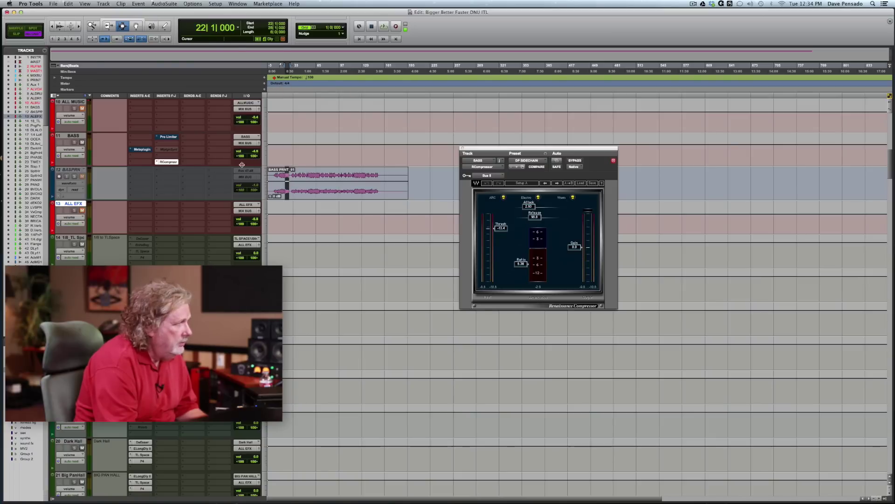
click(574, 161)
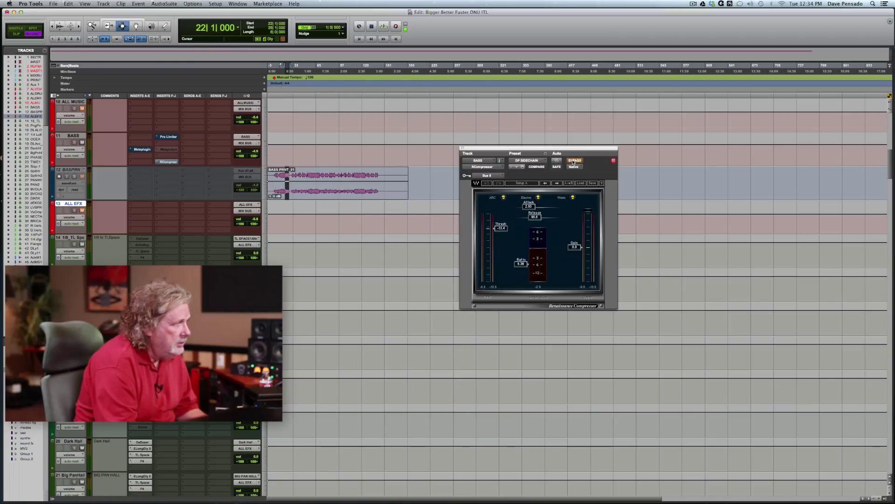
click(463, 148)
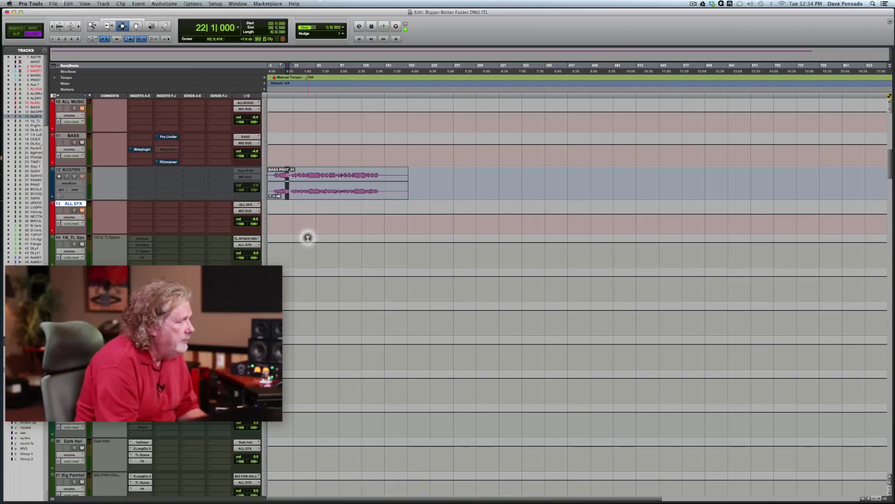
Play the bass uncompressed, stop, then bring up the BASS track's Metaplugin
key(space)
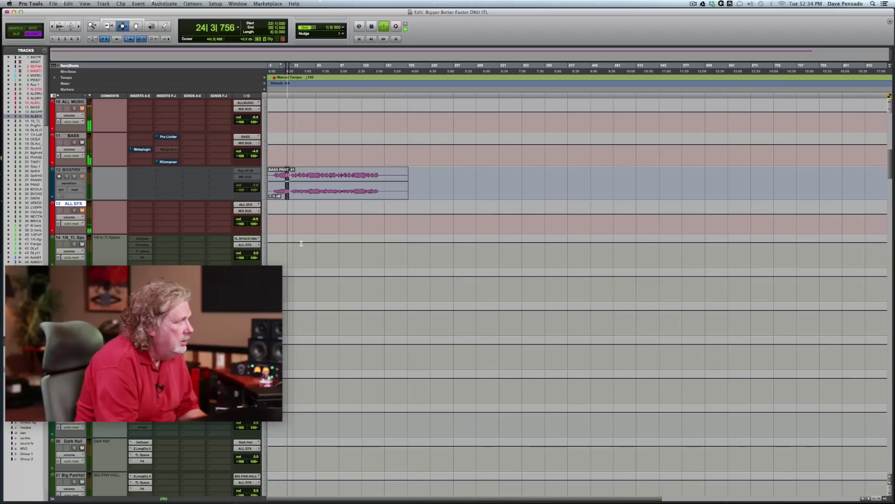
key(space)
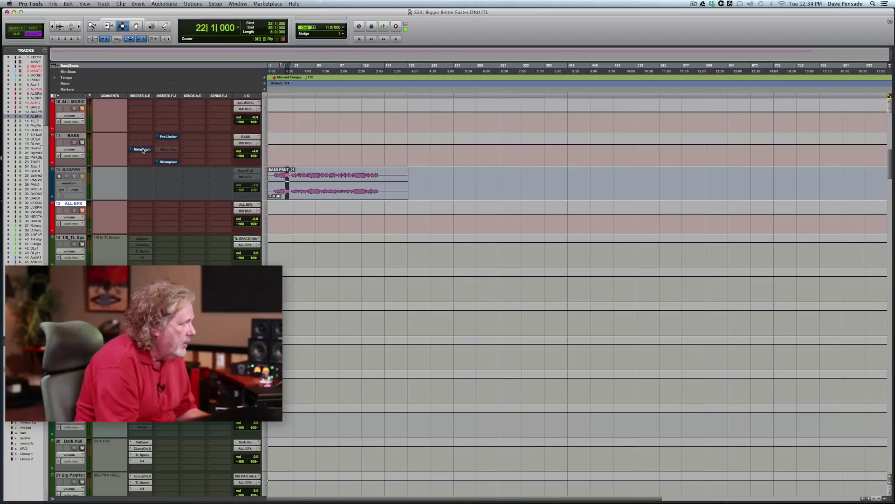
click(141, 149)
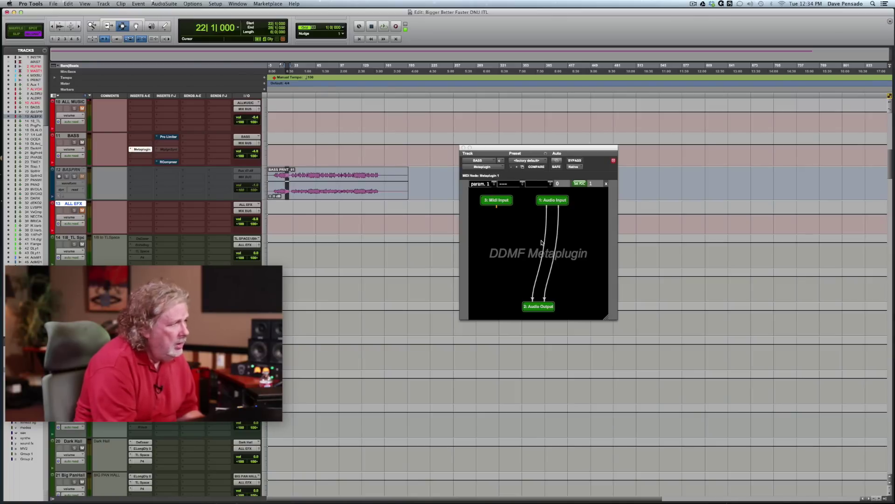
Inspect the BASS Metaplugin's empty graph, with Audio Input wired directly to Audio Output
click(570, 243)
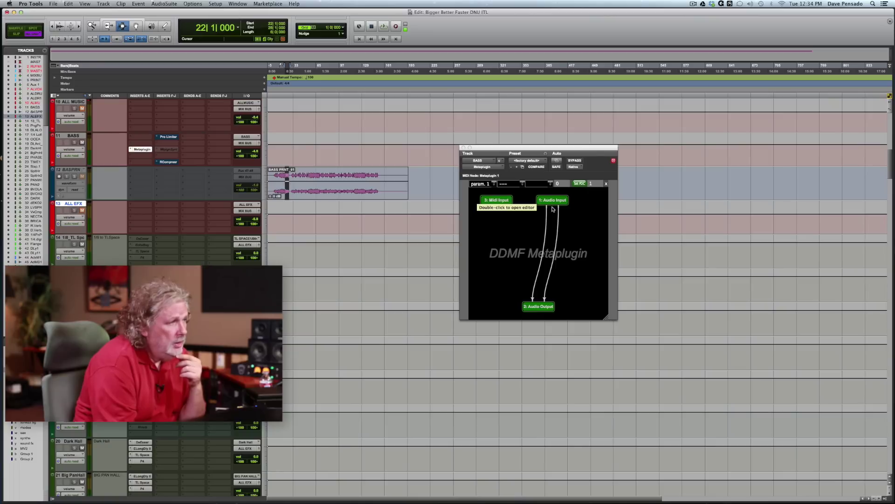
mouse_move(549, 286)
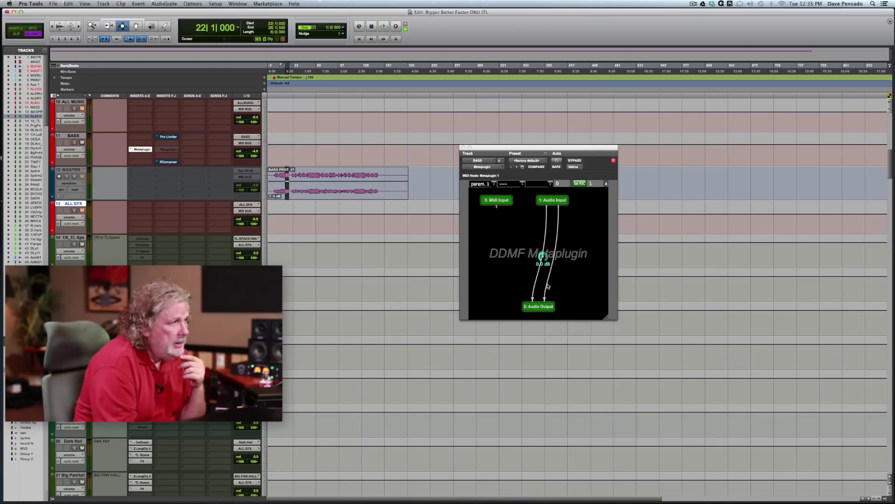
click(520, 235)
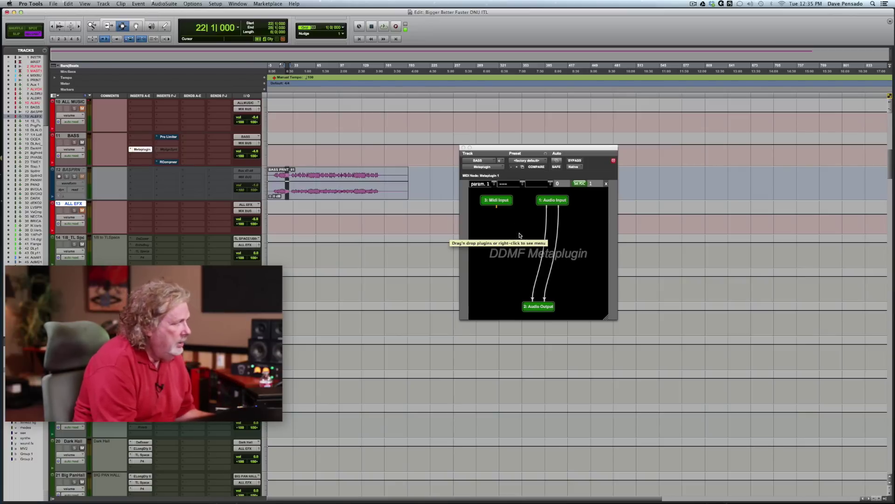
Load DADA LIFE SausageFattener into the Metaplugin graph
right_click(519, 234)
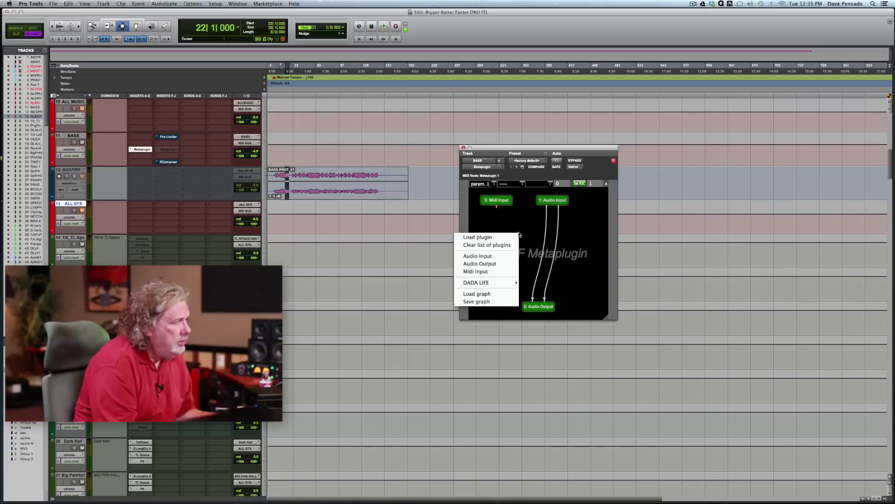
mouse_move(510, 284)
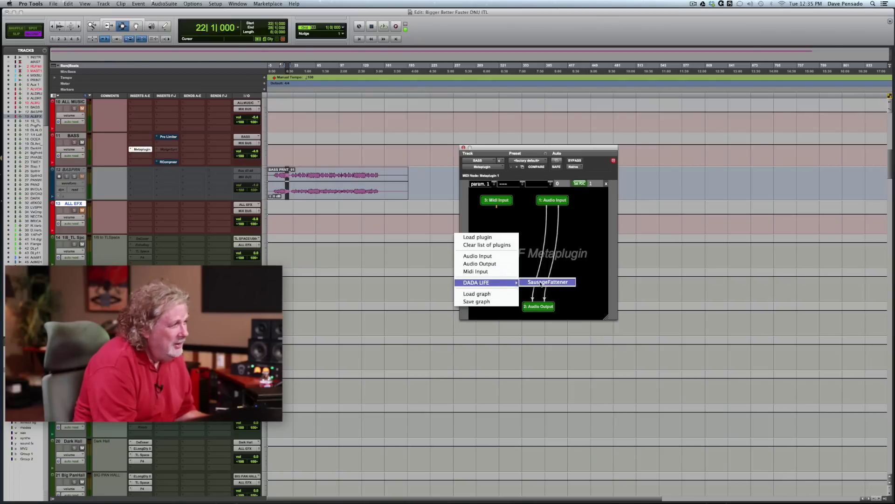
click(541, 282)
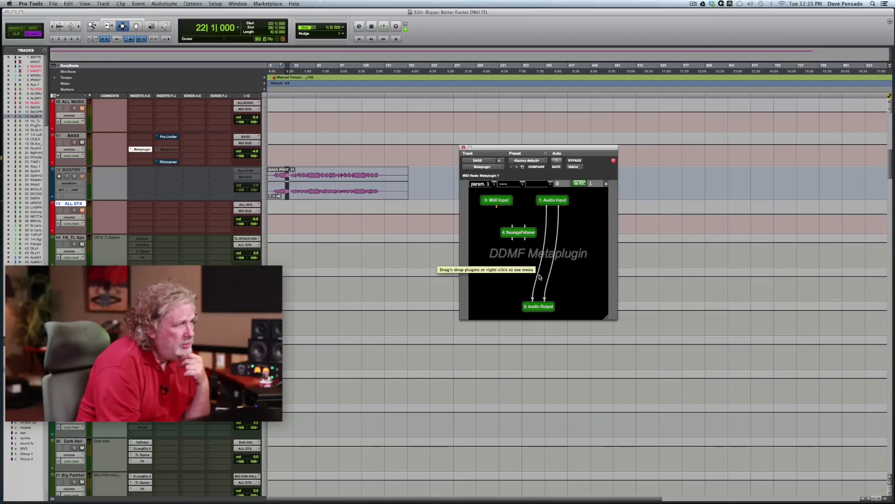
Rewire the graph so Audio Input feeds SausageFattener, whose two outputs go to Audio Output
drag(537, 278, 514, 224)
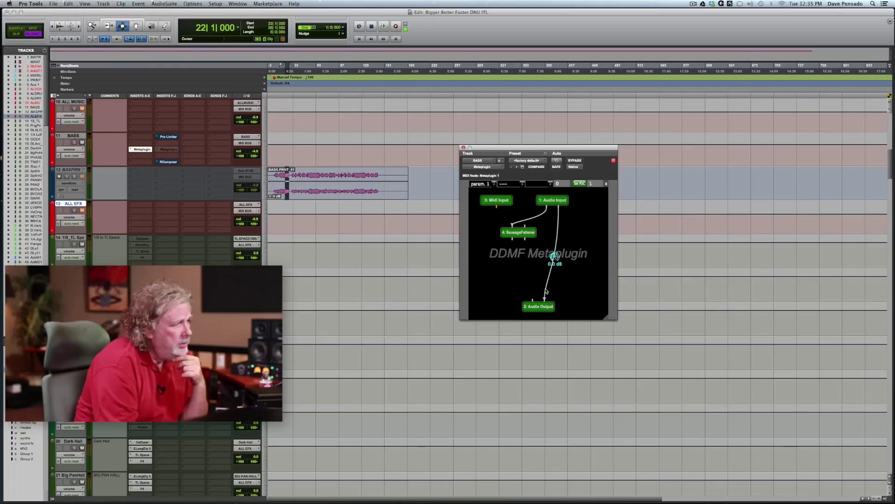
drag(546, 292, 533, 226)
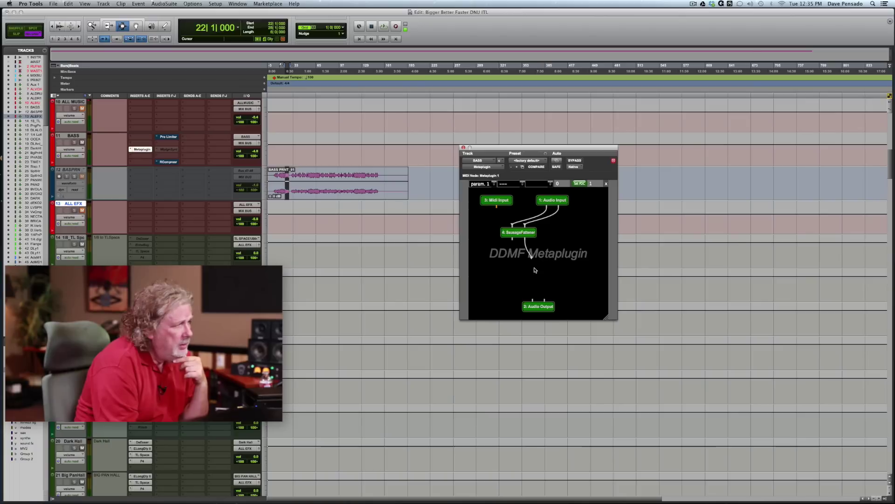
drag(535, 269, 544, 299)
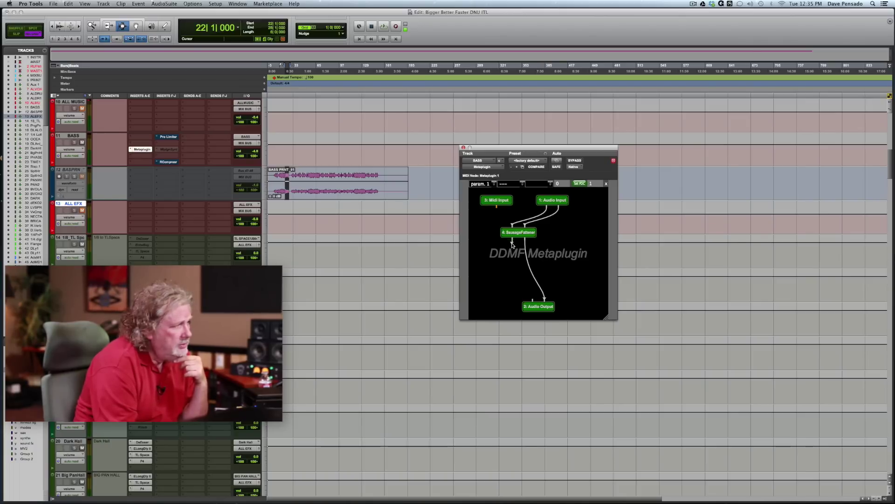
drag(527, 281, 531, 299)
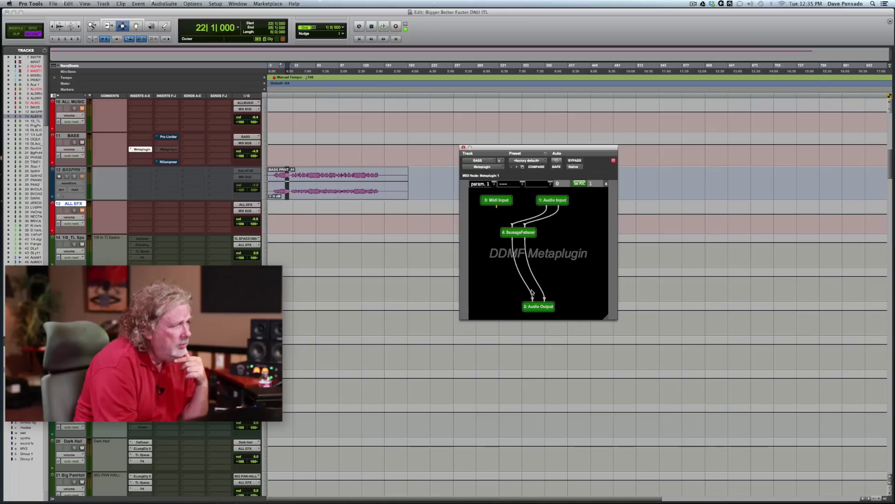
mouse_move(529, 277)
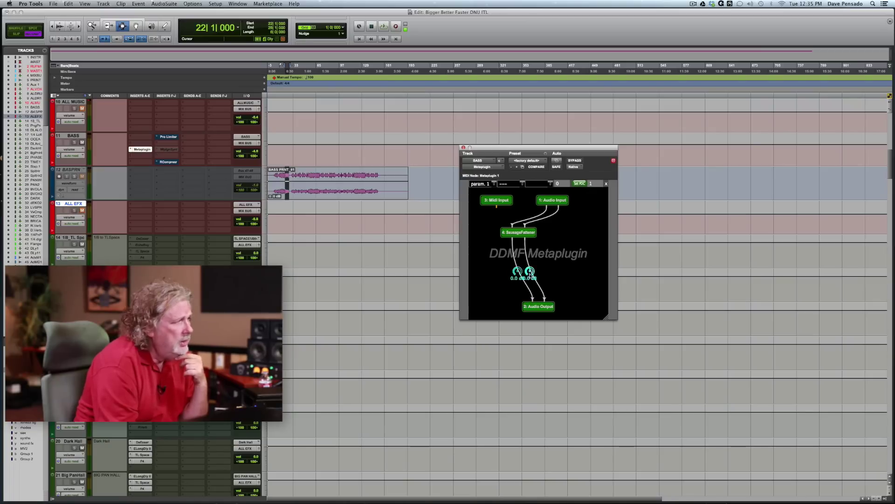
Open the SausageFattener editor, move it lower right, and set Fatness to 17.0 %
double_click(523, 232)
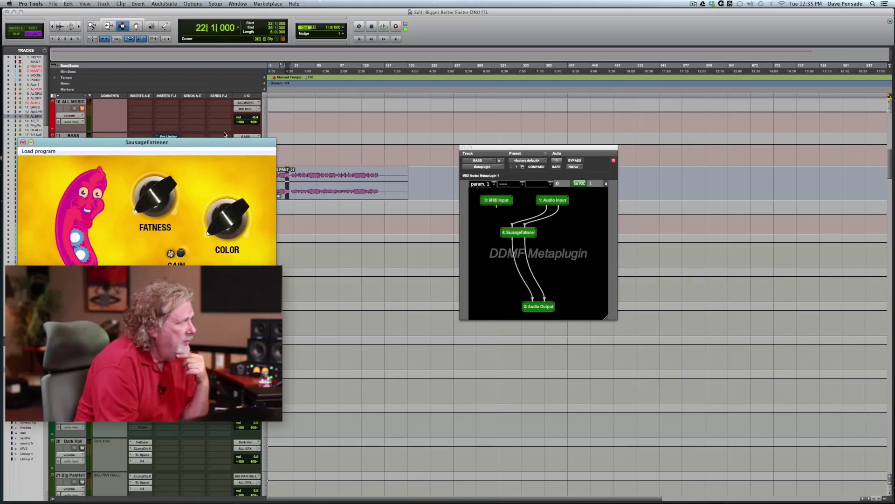
drag(223, 145, 764, 251)
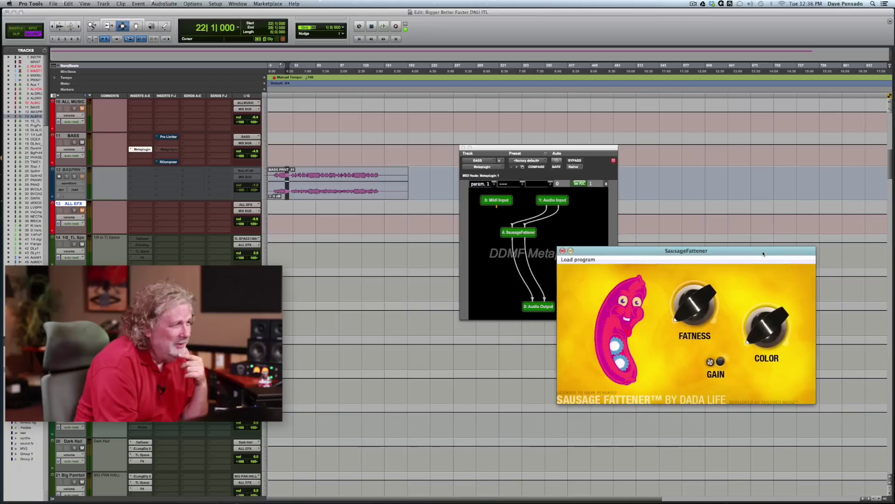
drag(593, 223, 621, 172)
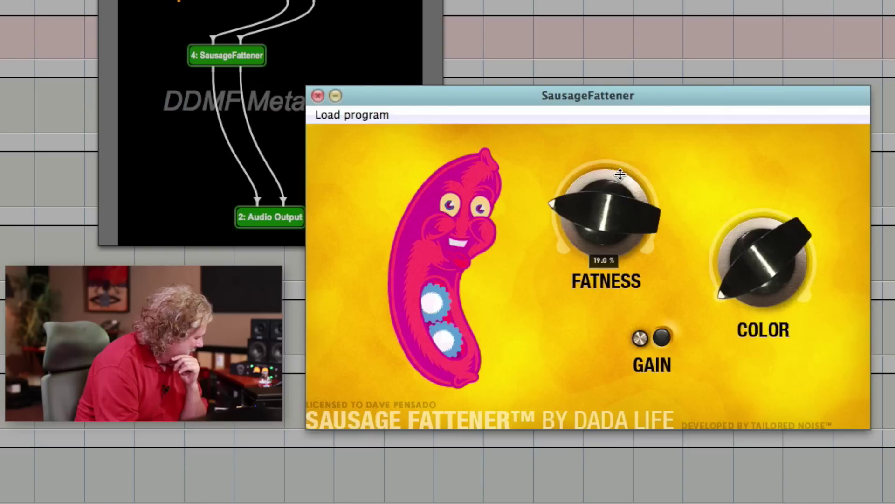
drag(620, 174, 603, 251)
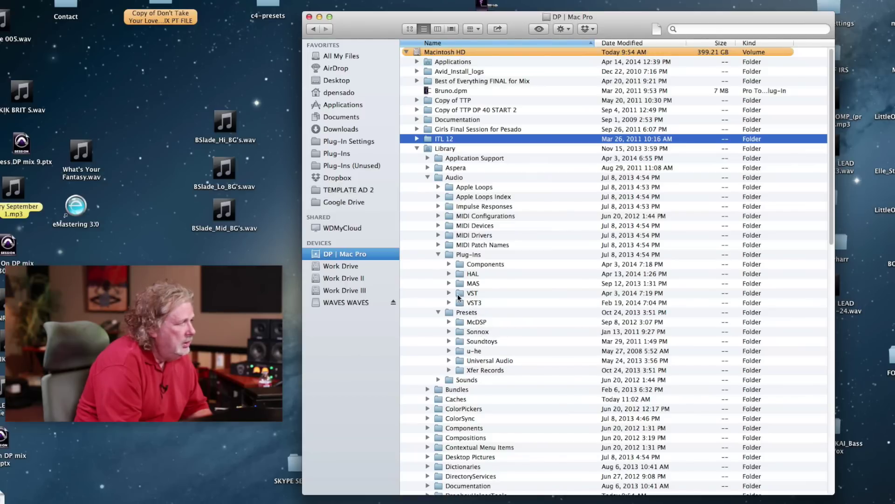
Expand Library › Audio › Plug-ins › VST in Finder and scroll to SausageFattener.vst
click(450, 293)
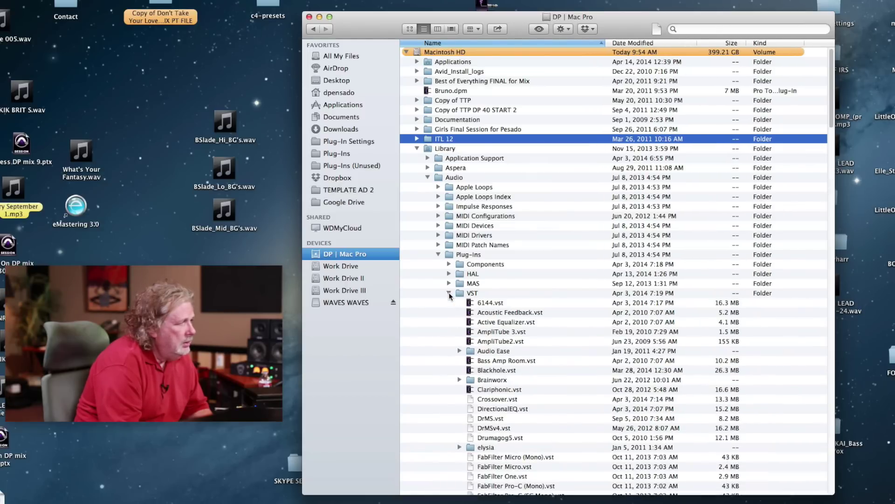
scroll(510, 367, down, 15)
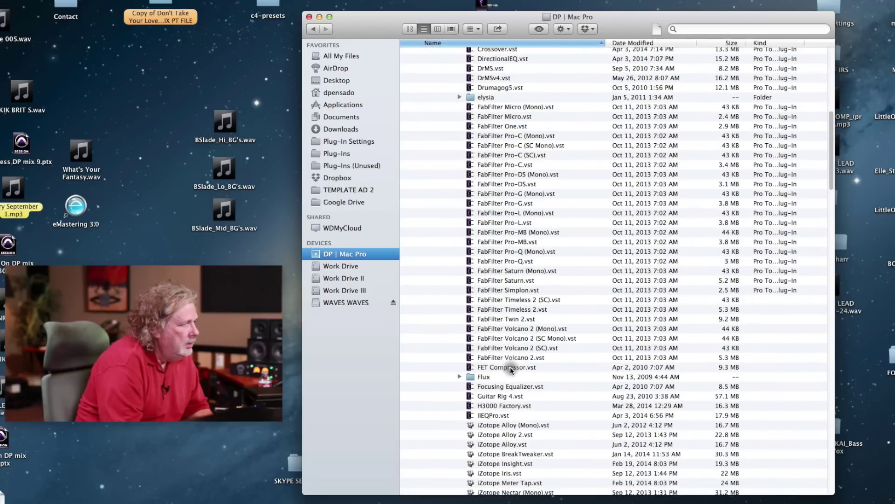
scroll(514, 358, up, 2)
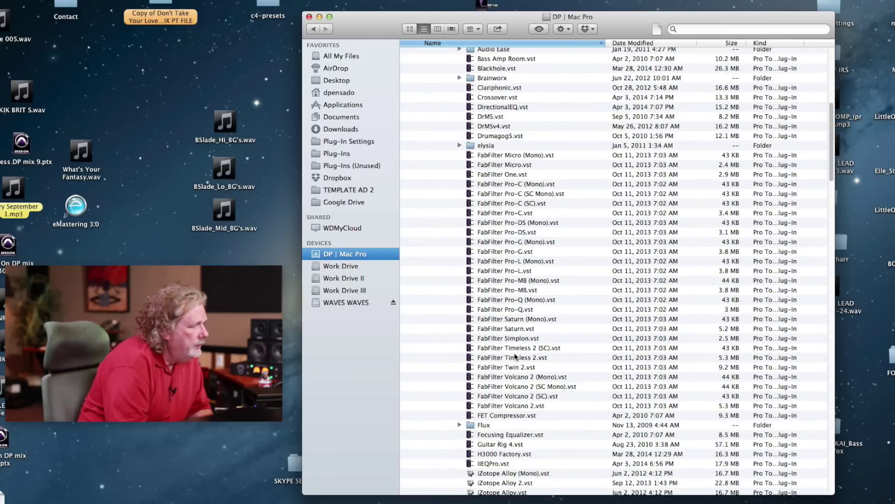
scroll(515, 356, down, 20)
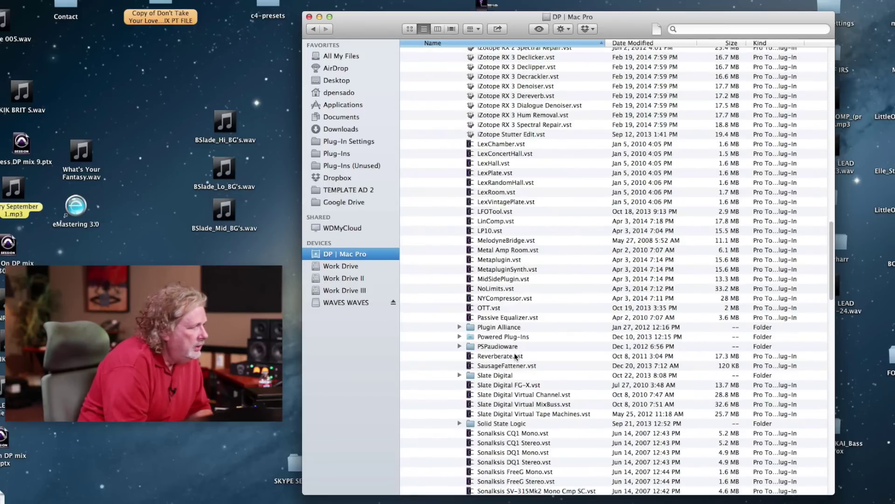
scroll(516, 356, down, 1)
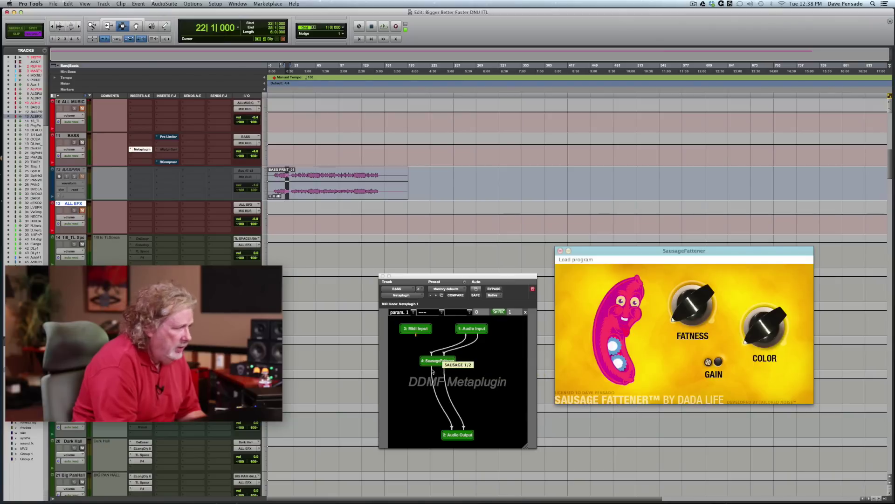
During playback raise Fatness, take Color to 37 % then down to about 17.6 %, and stop
mouse_move(451, 405)
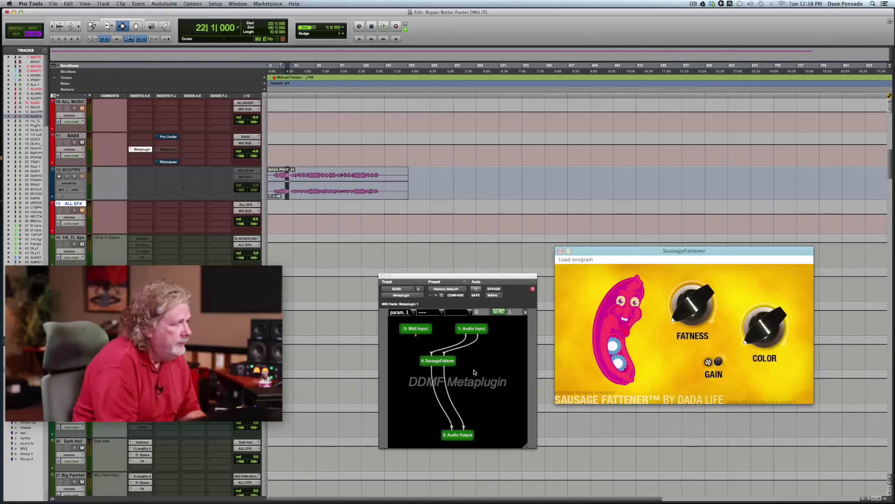
key(space)
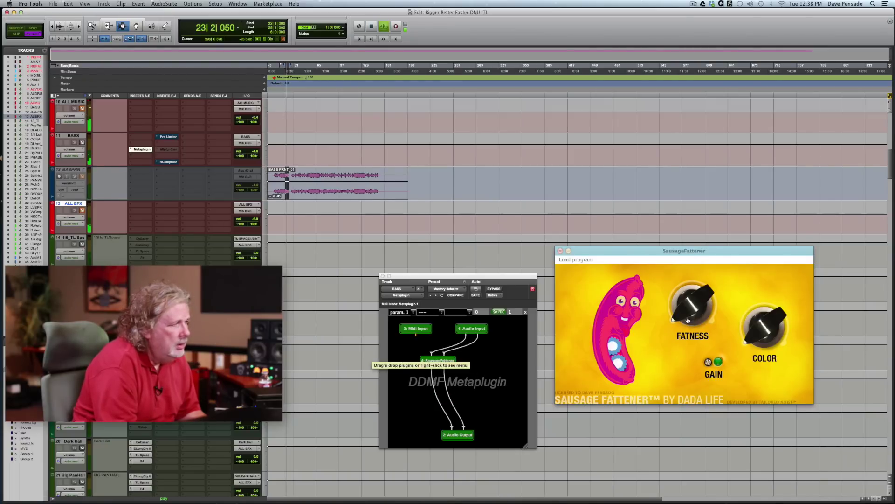
drag(685, 316, 679, 281)
drag(760, 324, 761, 262)
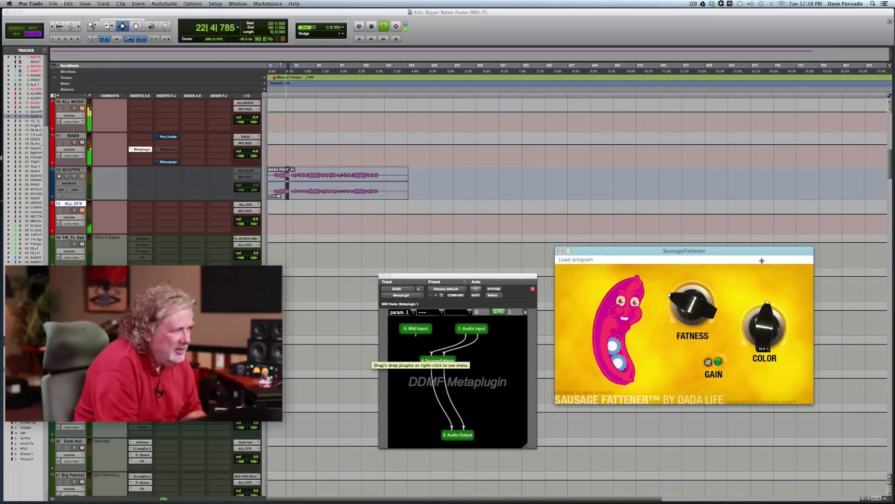
drag(762, 260, 743, 414)
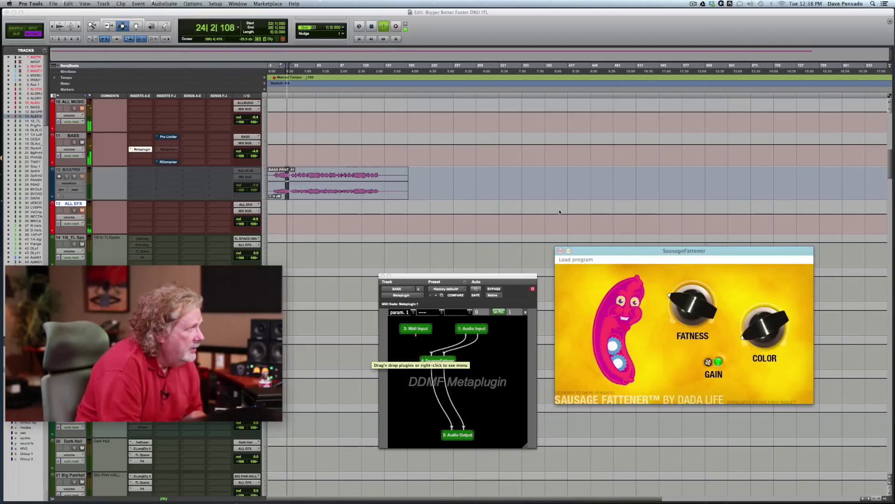
click(371, 26)
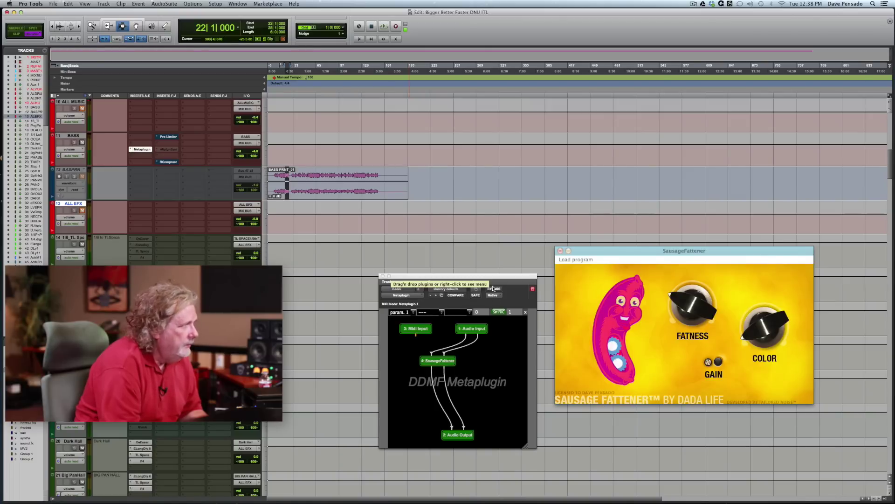
Play the fattened bass again and stop, returning to 22|1|000
click(383, 28)
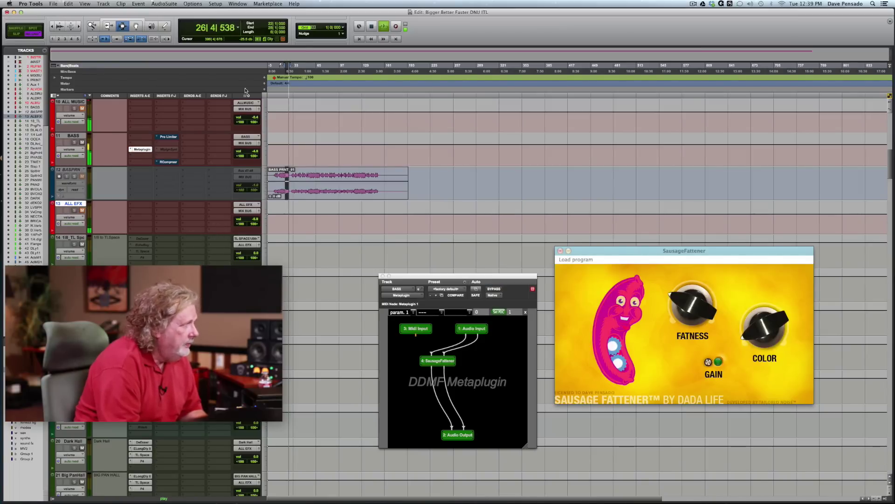
click(371, 26)
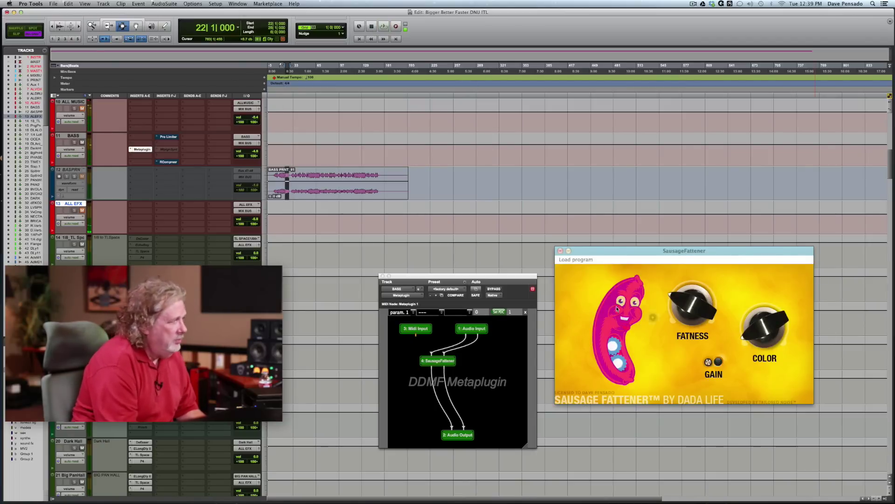
Open Pro Limiter on BASS, start playback, and switch the limiter on
click(168, 138)
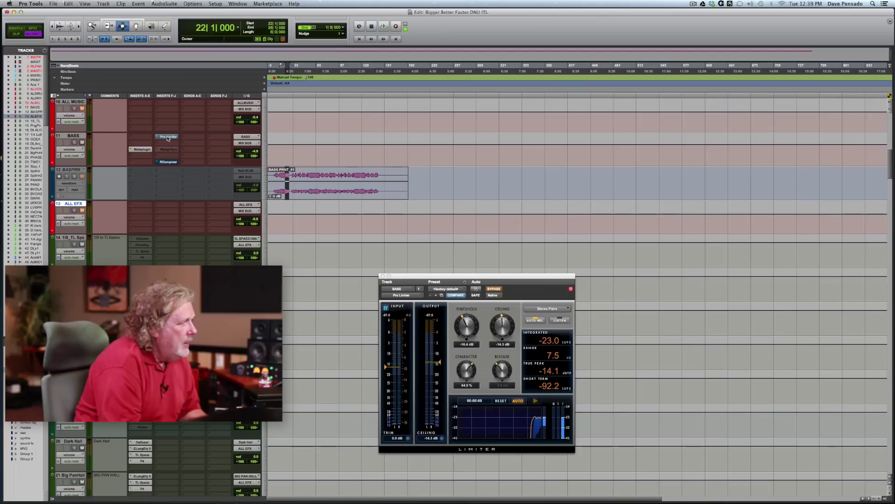
key(space)
click(494, 288)
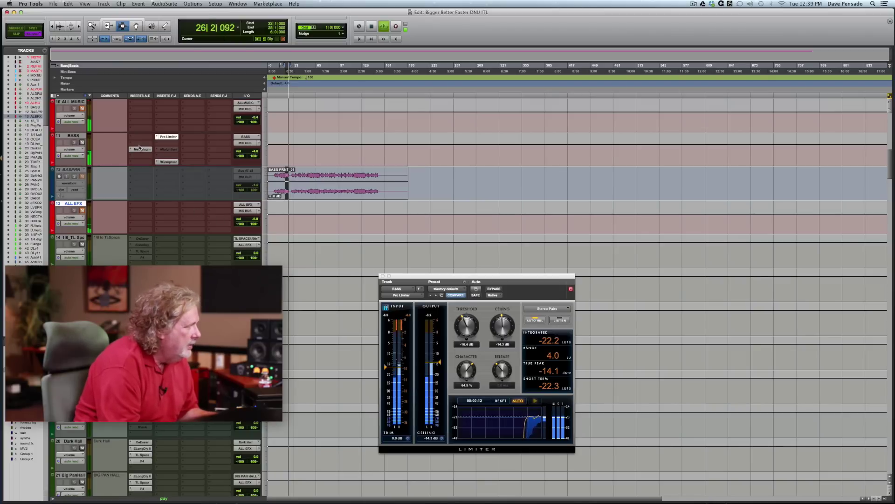
Bypass the Pro Limiter, RCompressor and Metaplugin inserts to compare, then stop playback
super+click(161, 137)
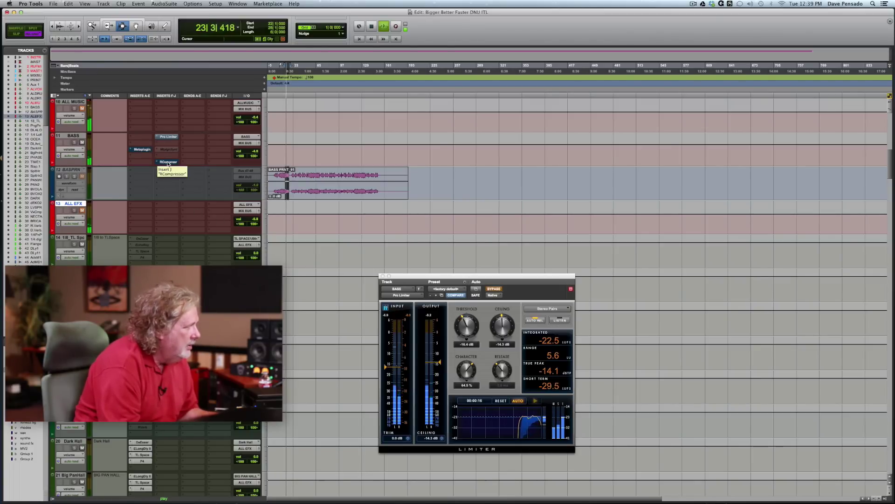
super+click(168, 162)
super+click(164, 139)
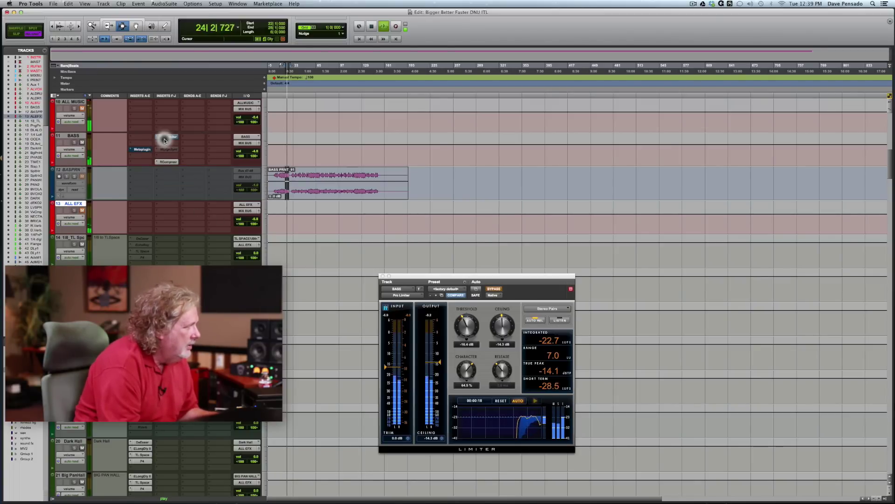
super+click(141, 150)
key(space)
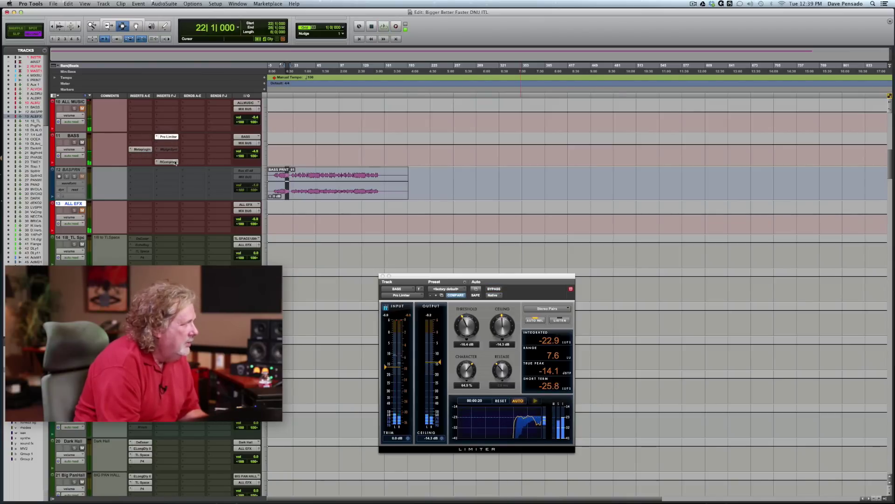